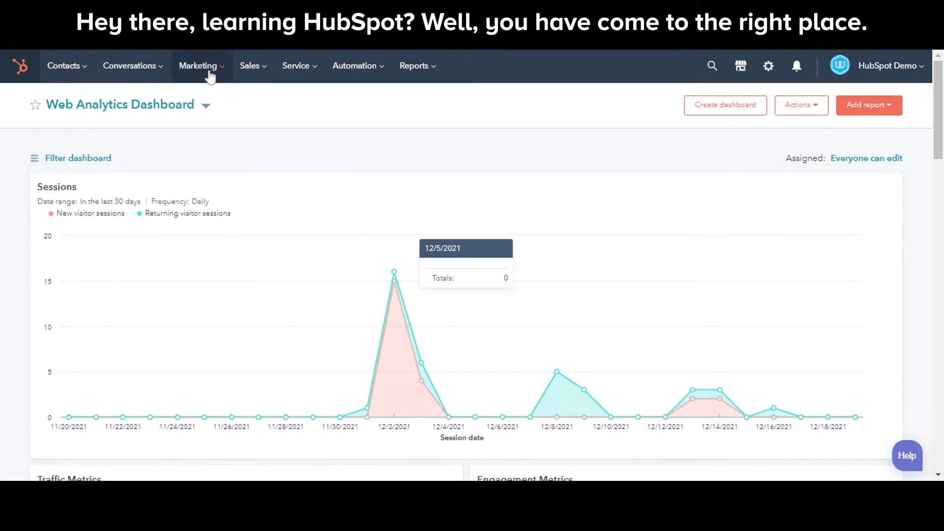
# Create a new regular marketing email from a template, named 'Email 2021'.
pyautogui.click(209, 67)
pyautogui.click(217, 127)
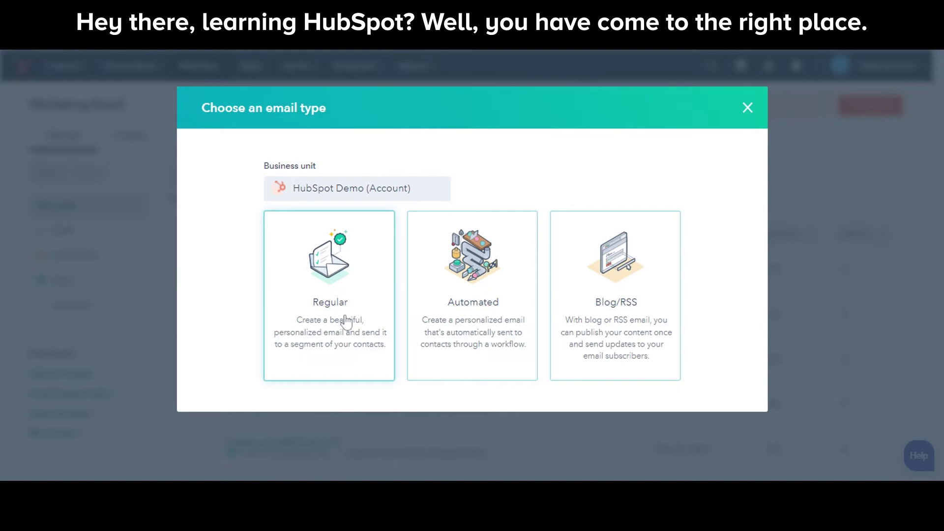
pyautogui.click(347, 323)
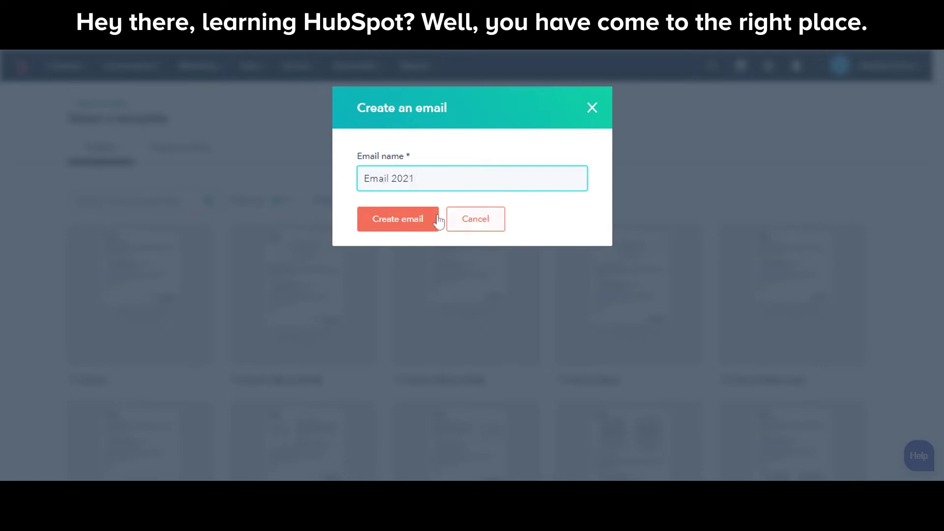
pyautogui.click(436, 219)
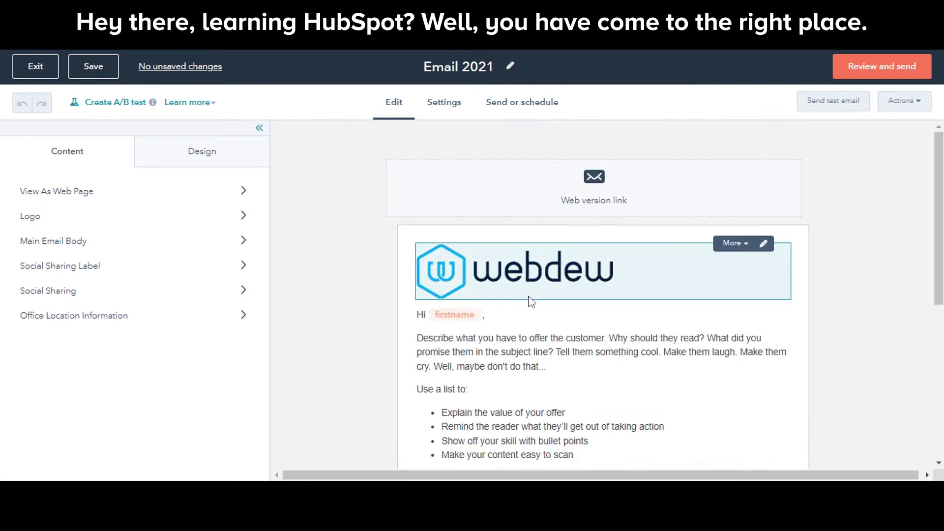
# Replace the placeholder body paragraphs with the line 'welcome to webdew'.
pyautogui.scroll(-3, 531, 302)
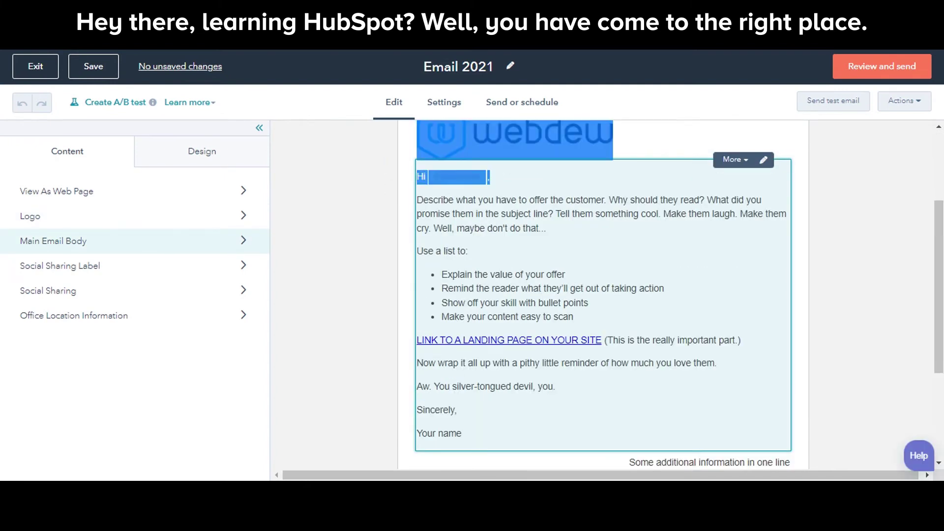
pyautogui.moveTo(418, 200); pyautogui.dragTo(556, 386)
pyautogui.press('BackSpace')
pyautogui.write('welco')
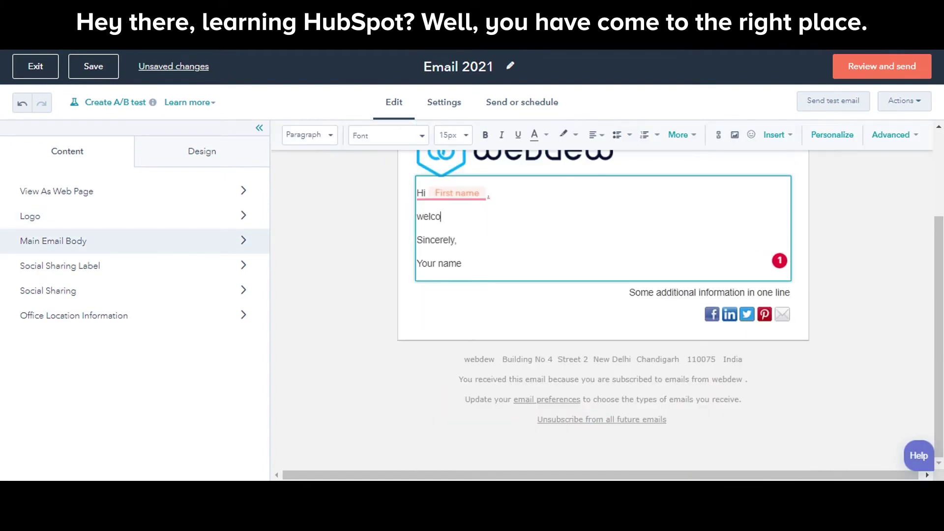
pyautogui.write('me to webdew')
# In the email settings, choose the sender's From name and From email address.
pyautogui.click(444, 103)
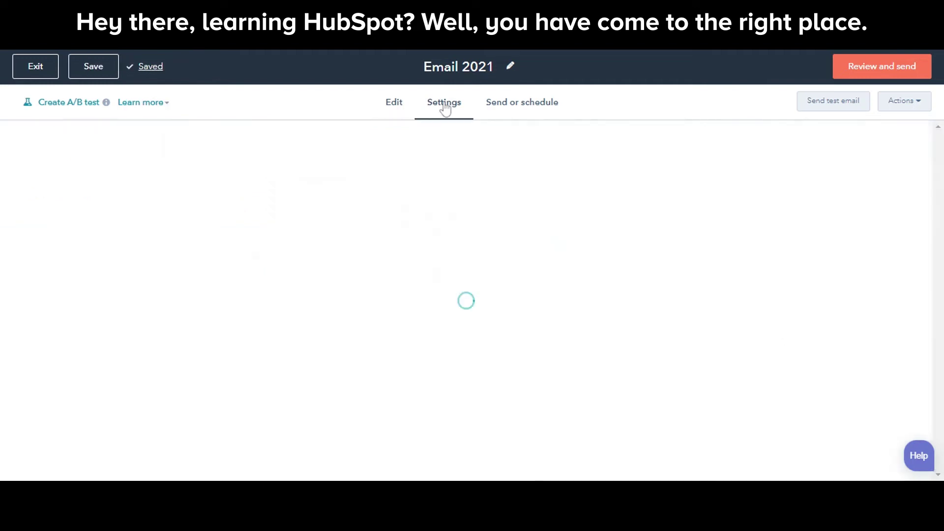
pyautogui.click(423, 211)
pyautogui.write('deept')
pyautogui.click(418, 298)
pyautogui.click(422, 278)
pyautogui.write('deepti')
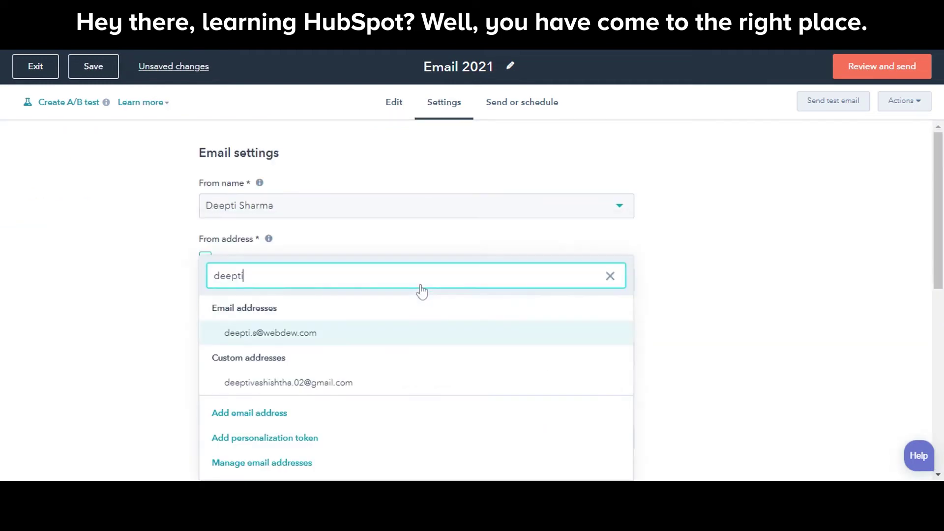
pyautogui.write('.')
pyautogui.click(407, 372)
# Set the subject line to 'Hello' and proceed to the Send or schedule step.
pyautogui.scroll(-5, 406, 345)
pyautogui.click(315, 280)
pyautogui.write('Hello')
pyautogui.scroll(-5, 386, 287)
pyautogui.click(279, 338)
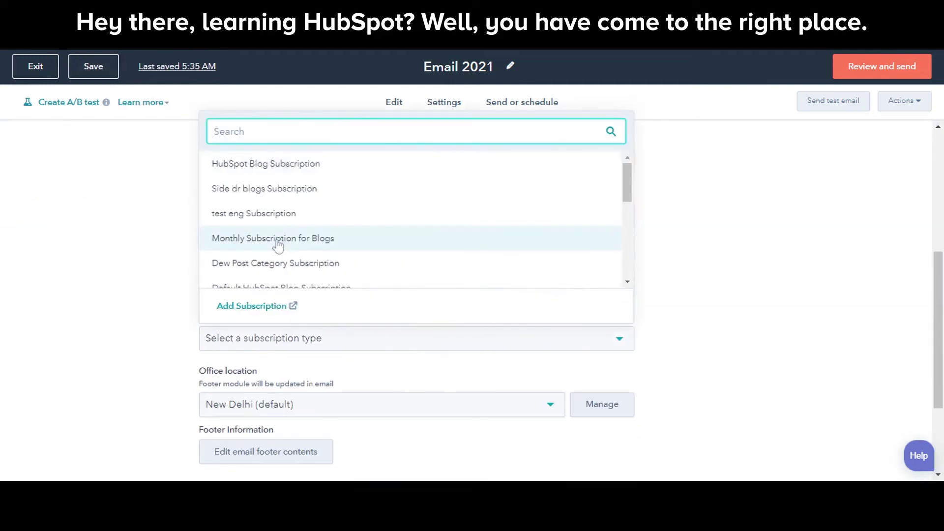
pyautogui.click(278, 238)
pyautogui.scroll(5, 421, 249)
pyautogui.click(523, 103)
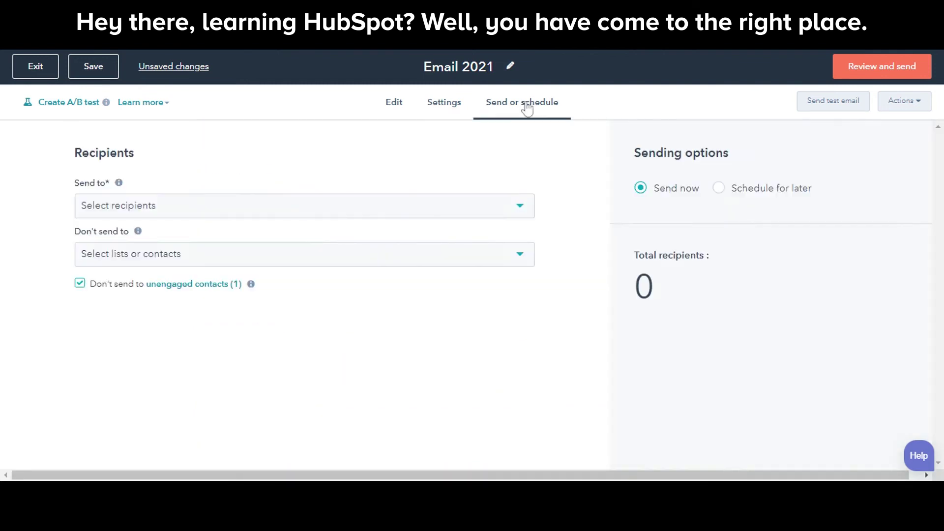
# Add the Contacts Go Fynd.xlsx list to the email's Send to recipients.
pyautogui.click(314, 204)
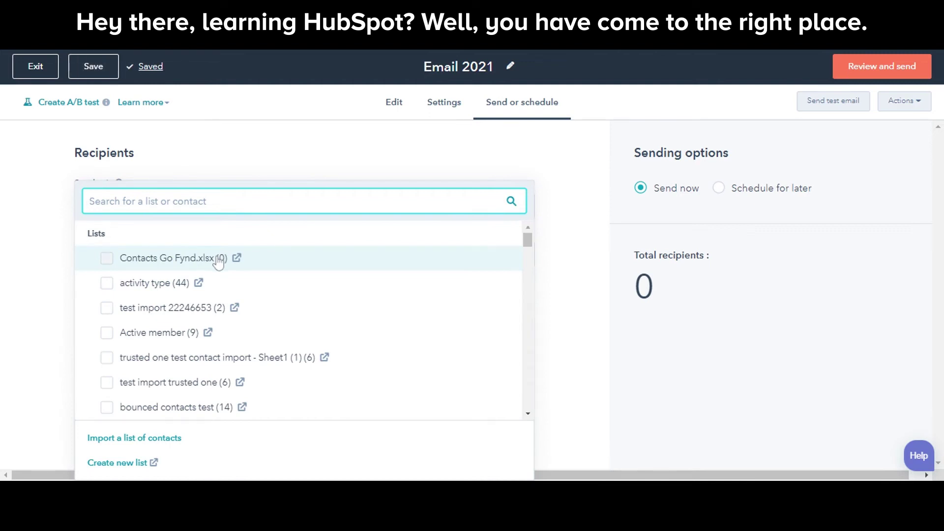
pyautogui.click(219, 261)
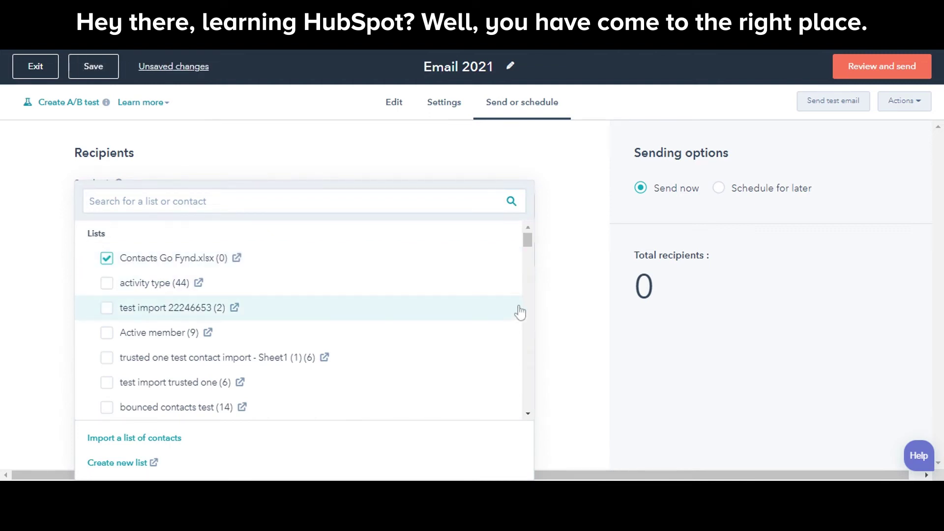
pyautogui.click(593, 292)
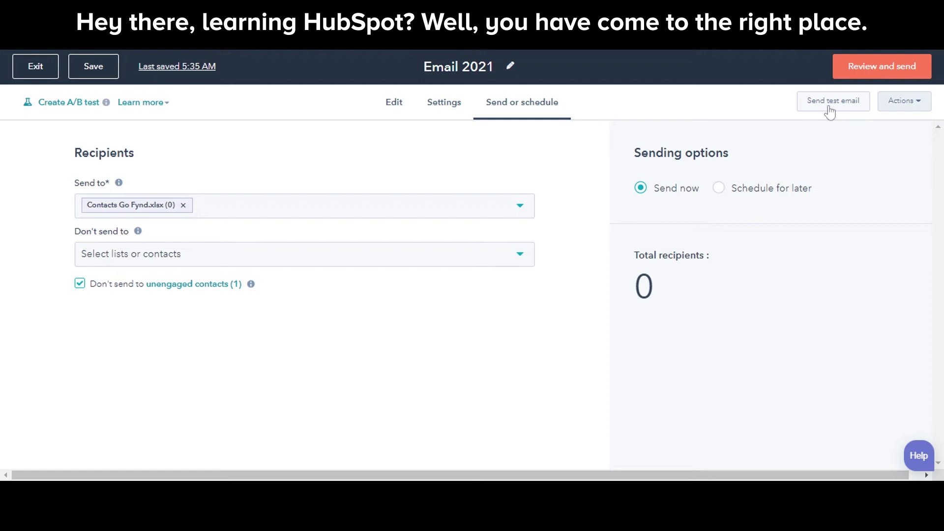
pyautogui.click(910, 107)
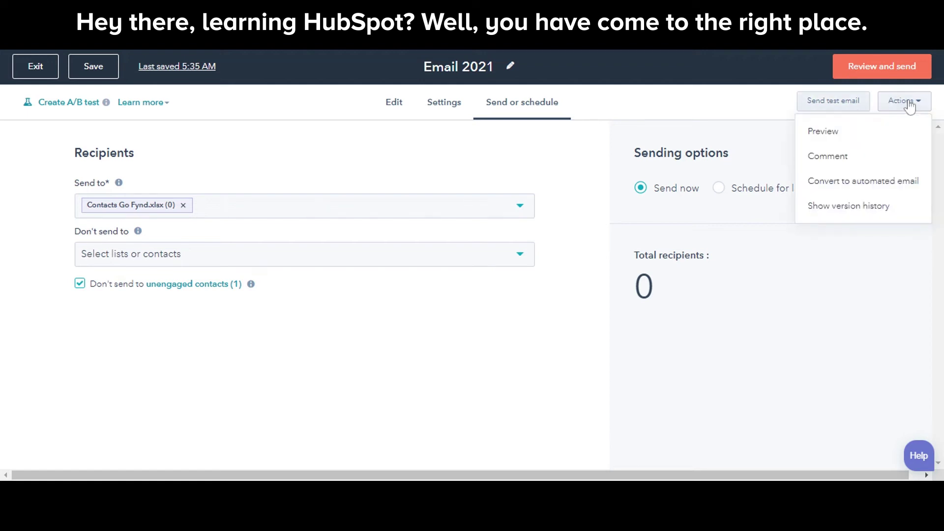
pyautogui.click(839, 134)
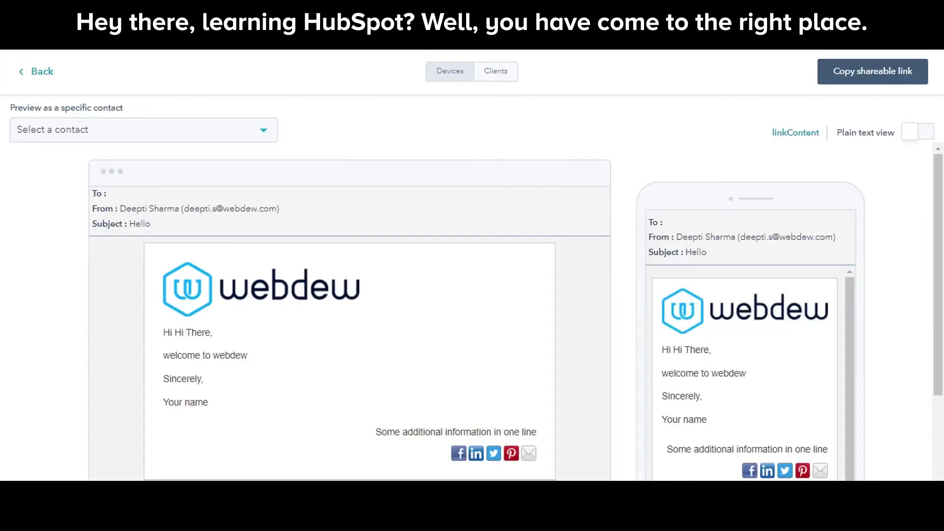
pyautogui.click(245, 133)
pyautogui.click(167, 223)
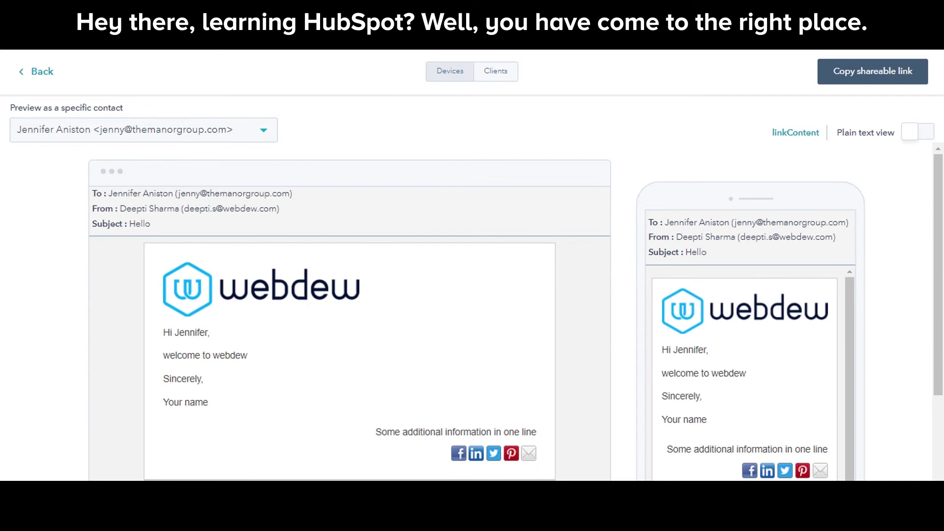
pyautogui.click(40, 73)
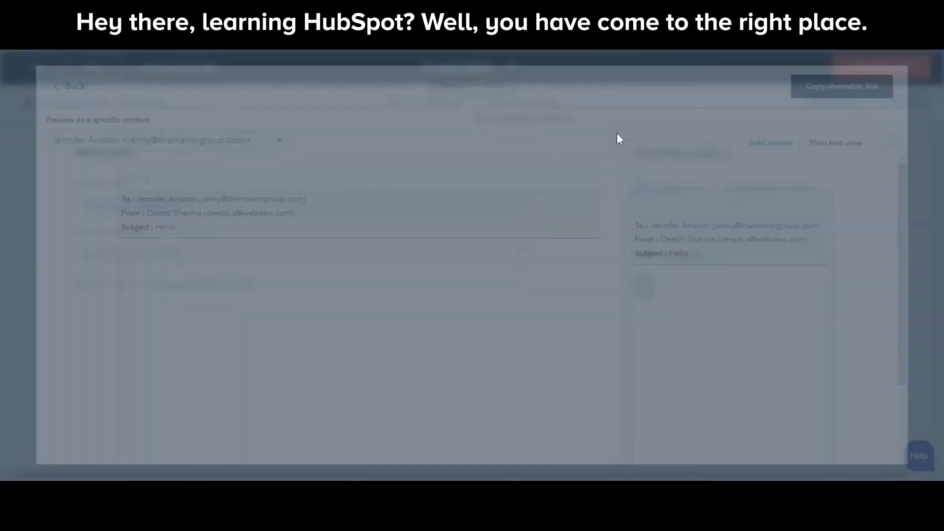
# Post a comment @-mentioning a colleague with 'check this', then close the Comments panel.
pyautogui.click(900, 102)
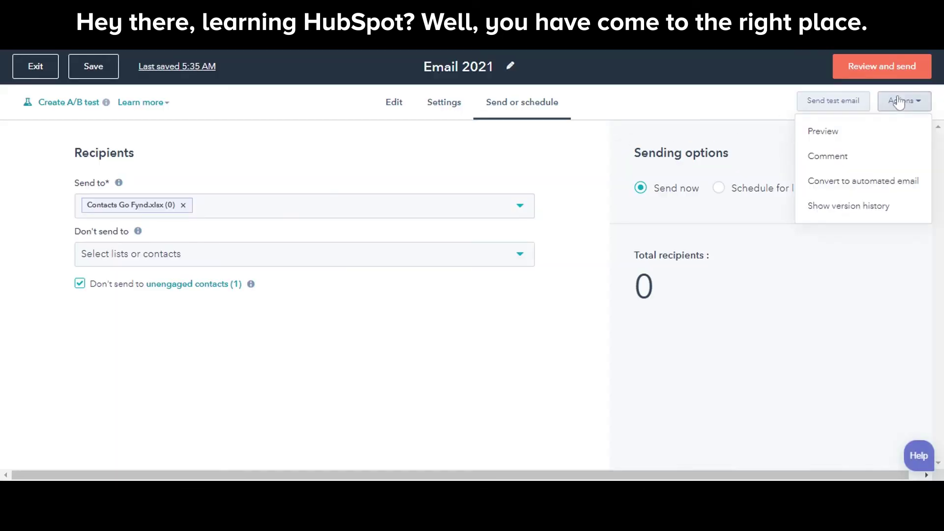
pyautogui.click(836, 129)
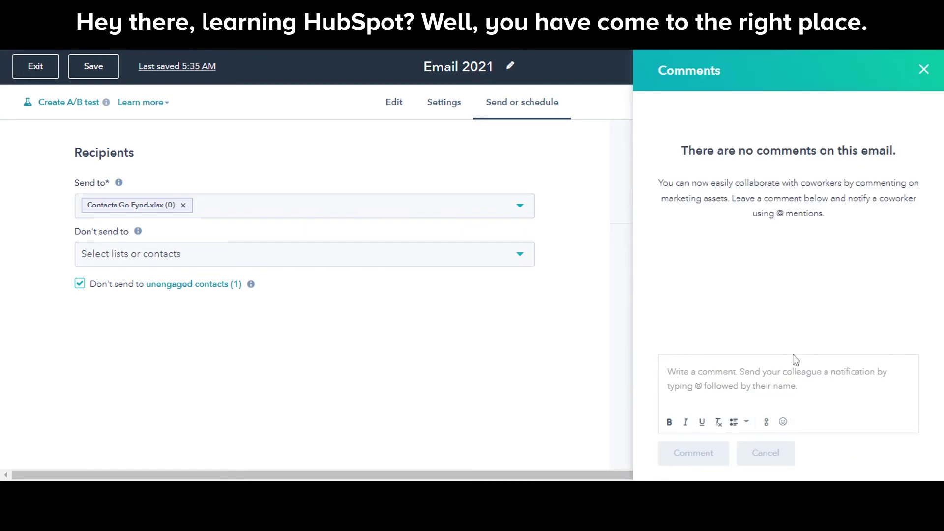
pyautogui.write('@nancy')
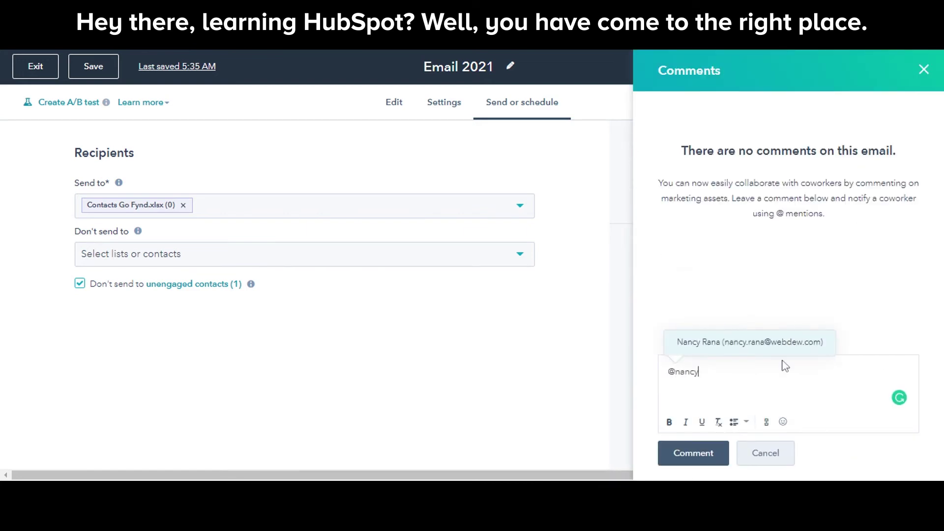
pyautogui.click(776, 343)
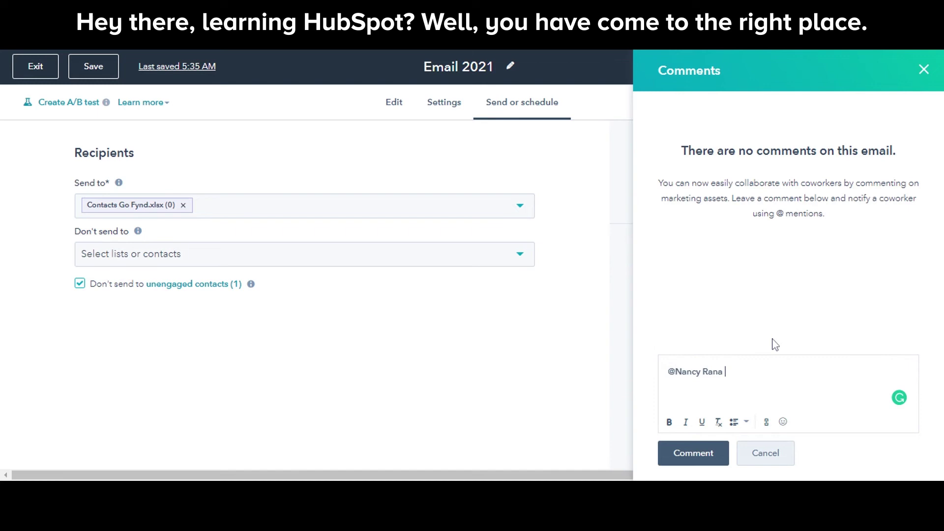
pyautogui.write('check this')
pyautogui.click(707, 452)
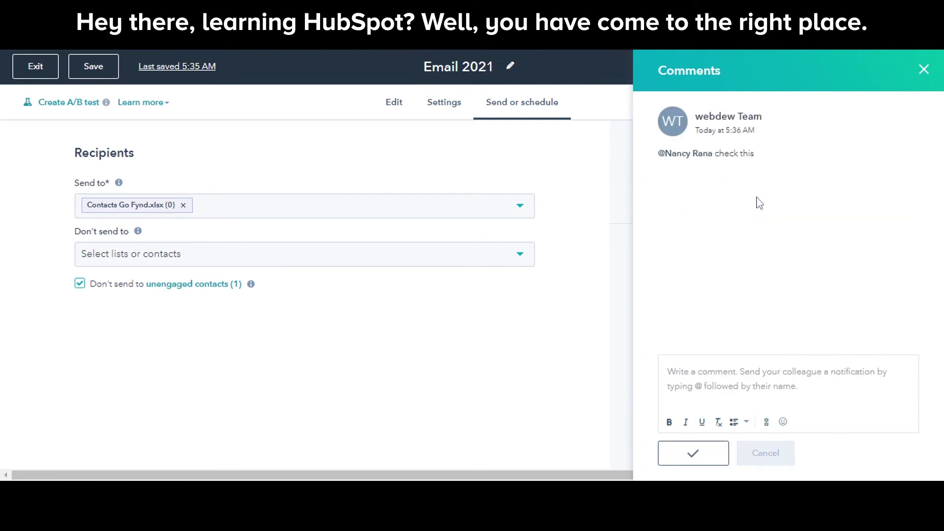
pyautogui.click(923, 69)
pyautogui.click(910, 108)
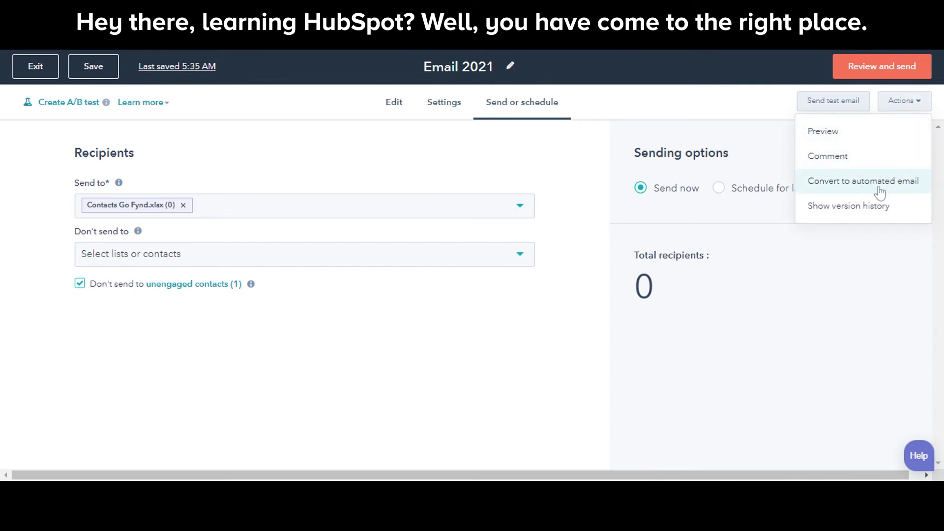
pyautogui.click(858, 207)
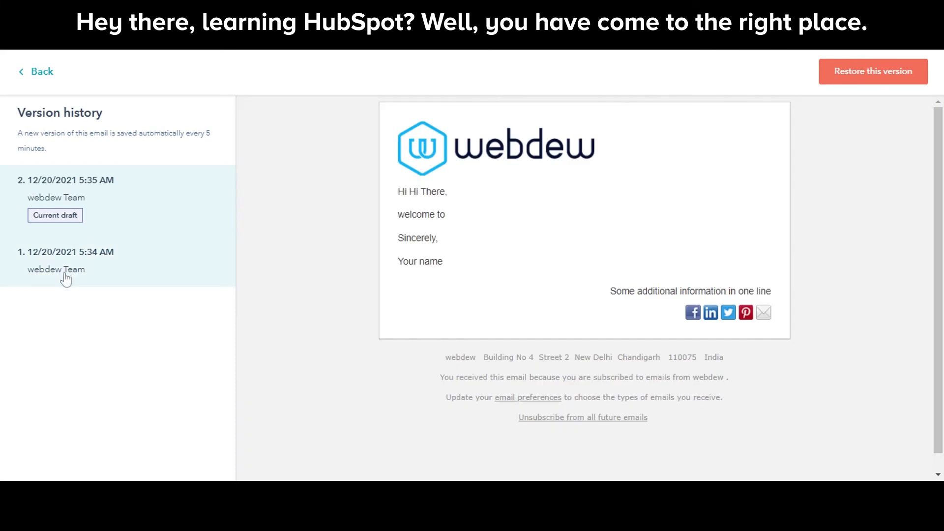
pyautogui.click(66, 278)
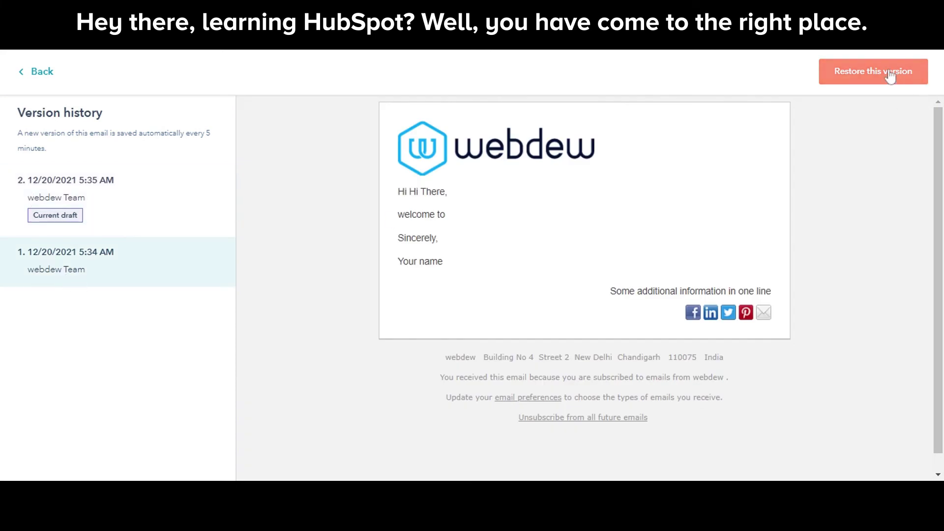
pyautogui.click(43, 73)
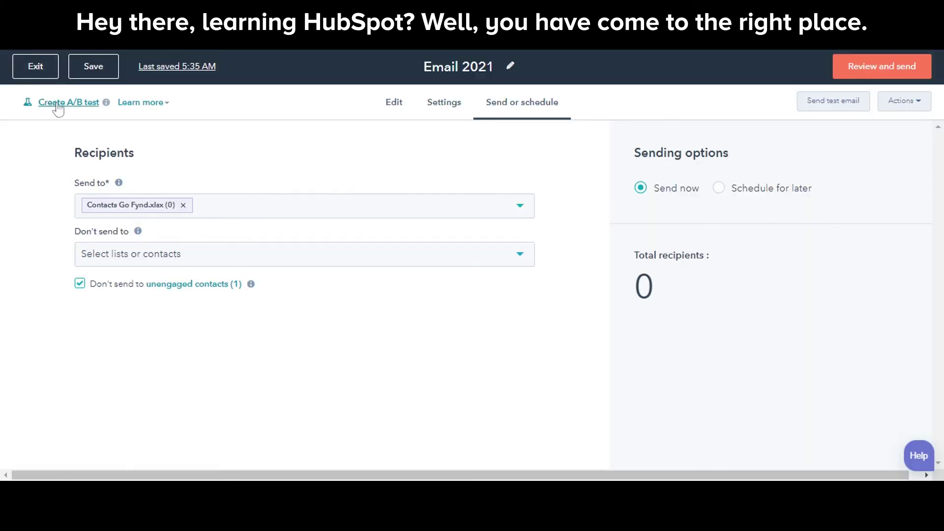
# Switch back to the Edit tab and open the Review and send panel.
pyautogui.click(396, 105)
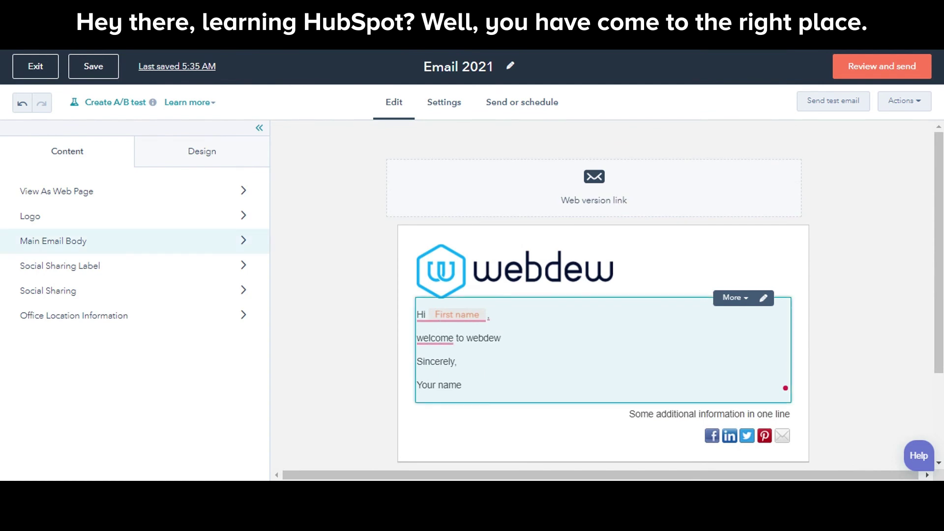
pyautogui.click(888, 69)
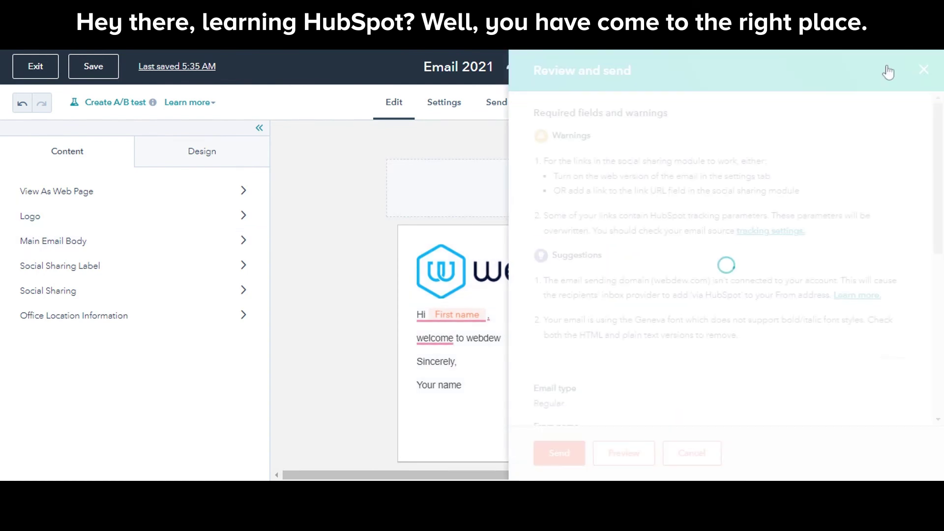